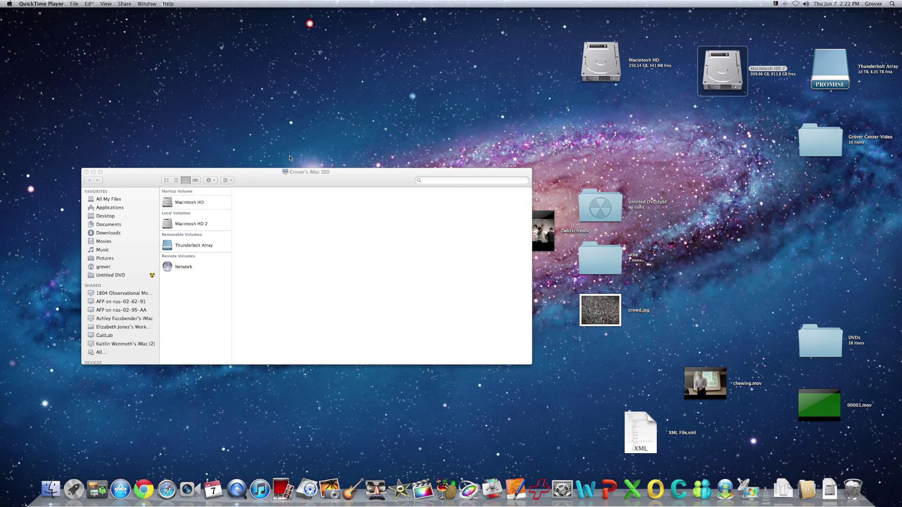
Close the drives window and shift the Macintosh HD desktop icon to the left
{"action": "left_click", "coordinate": [85, 172]}
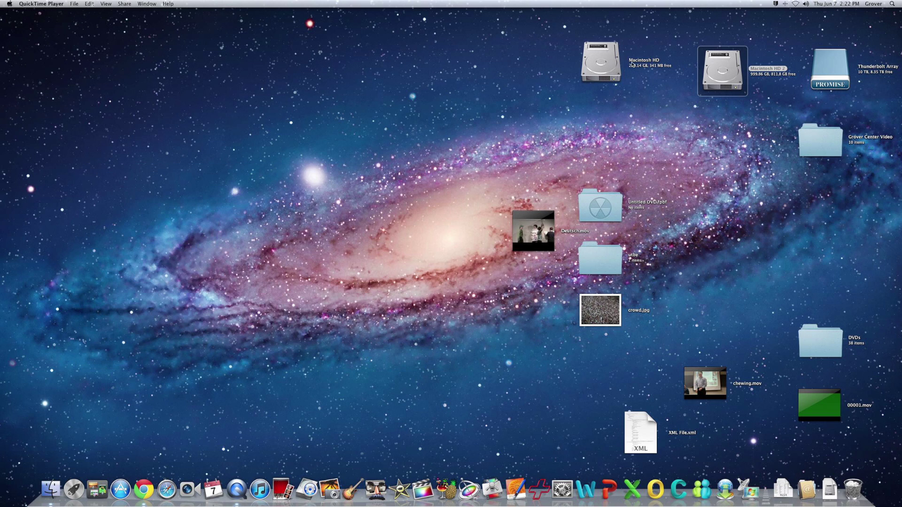
{"action": "left_click", "coordinate": [633, 64]}
{"action": "left_click_drag", "start_coordinate": [610, 66], "coordinate": [529, 83]}
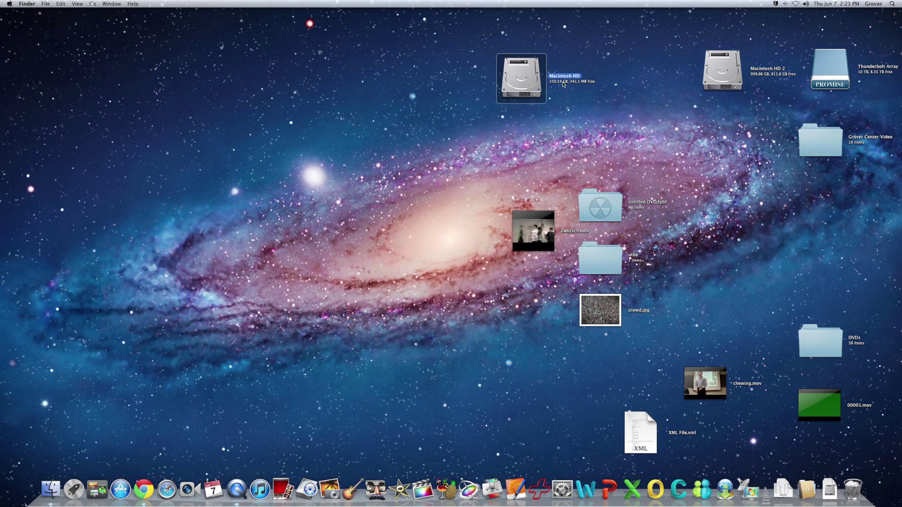
Line Macintosh HD 2 and Thunderbolt Array up next to Macintosh HD, then launch Final Cut Pro from the Dock
{"action": "left_click", "coordinate": [719, 71]}
{"action": "left_click_drag", "start_coordinate": [720, 70], "coordinate": [635, 82]}
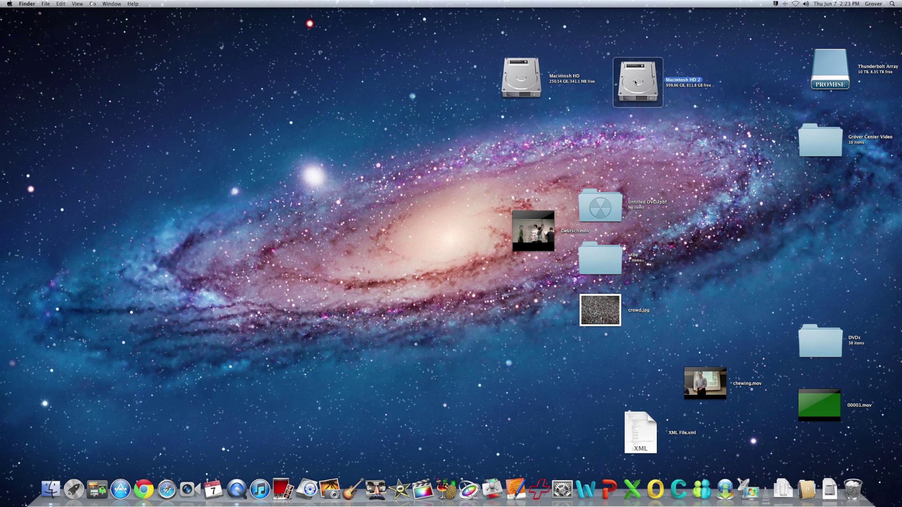
{"action": "left_click_drag", "start_coordinate": [829, 76], "coordinate": [751, 86]}
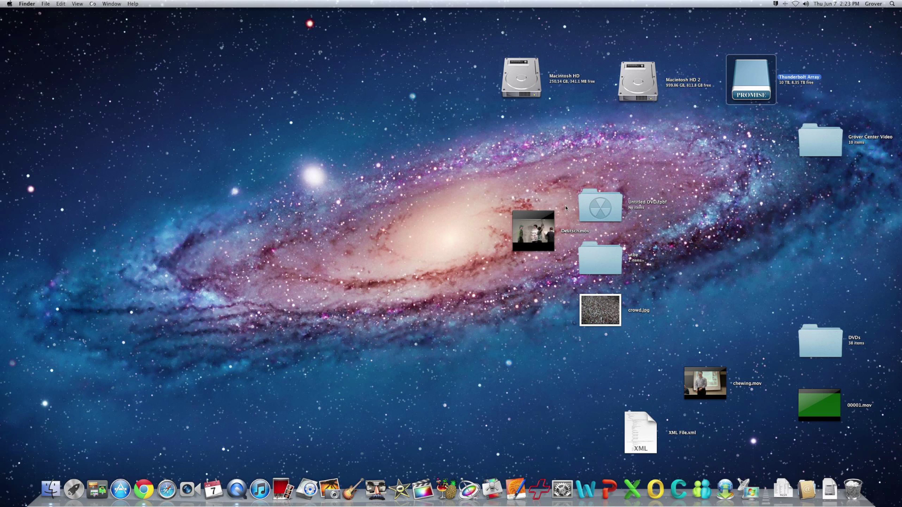
{"action": "left_click", "coordinate": [422, 489]}
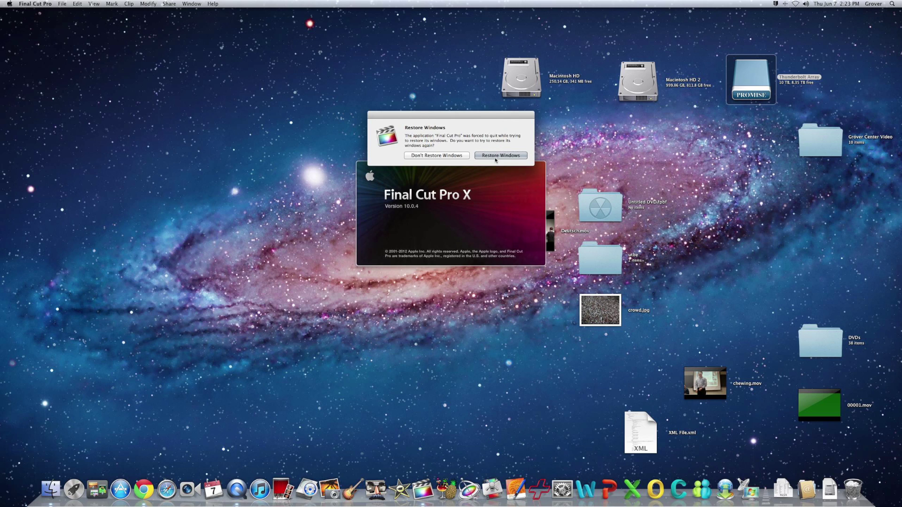
Start without restoring windows and show the events stored on Macintosh HD
{"action": "left_click", "coordinate": [451, 157]}
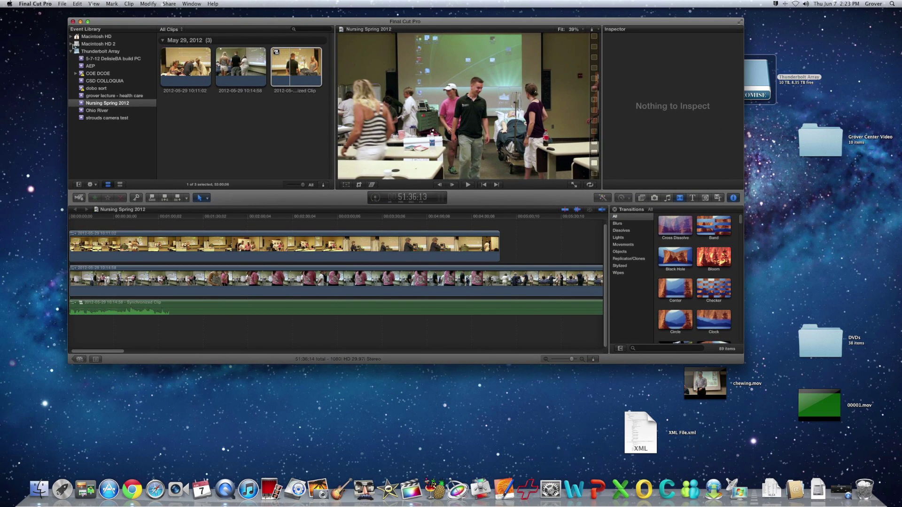
{"action": "left_click", "coordinate": [71, 51]}
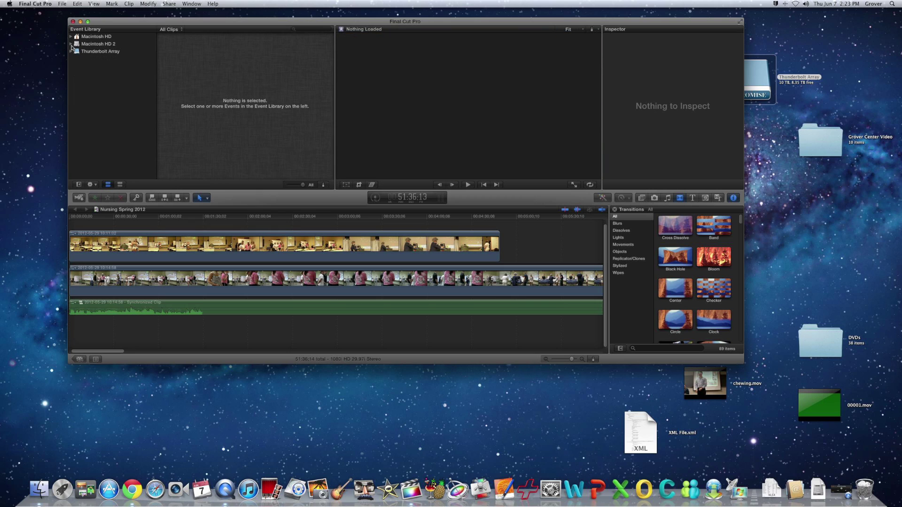
{"action": "left_click", "coordinate": [103, 37]}
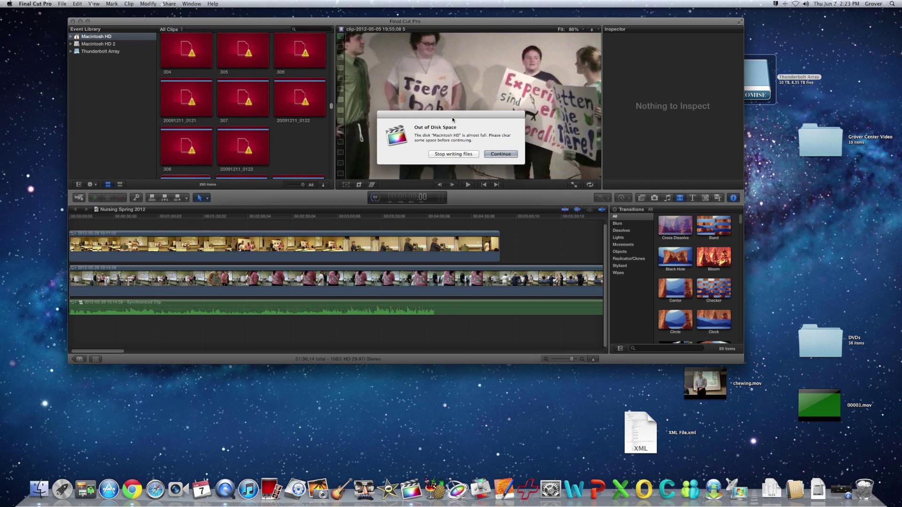
Stop writing files after the out-of-disk-space warning and preview missing clip 20091211_0121
{"action": "left_click_drag", "start_coordinate": [452, 119], "coordinate": [389, 140]}
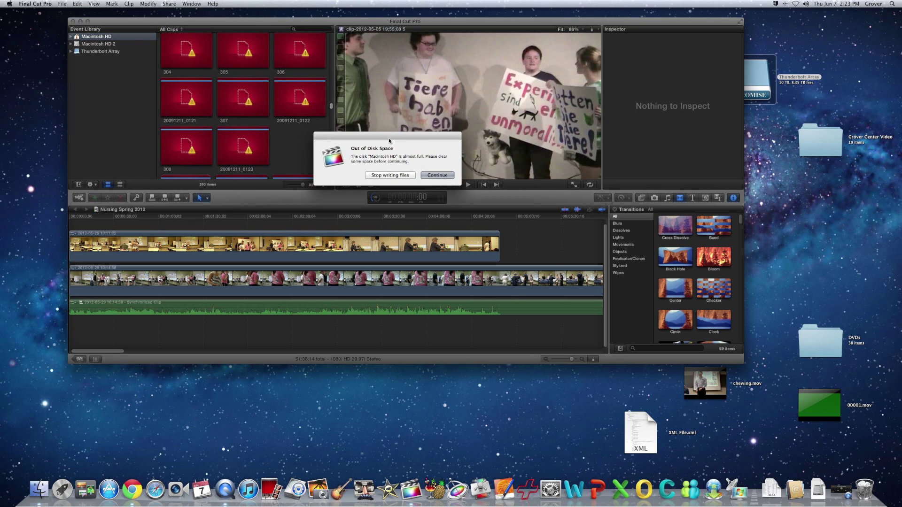
{"action": "left_click", "coordinate": [389, 175]}
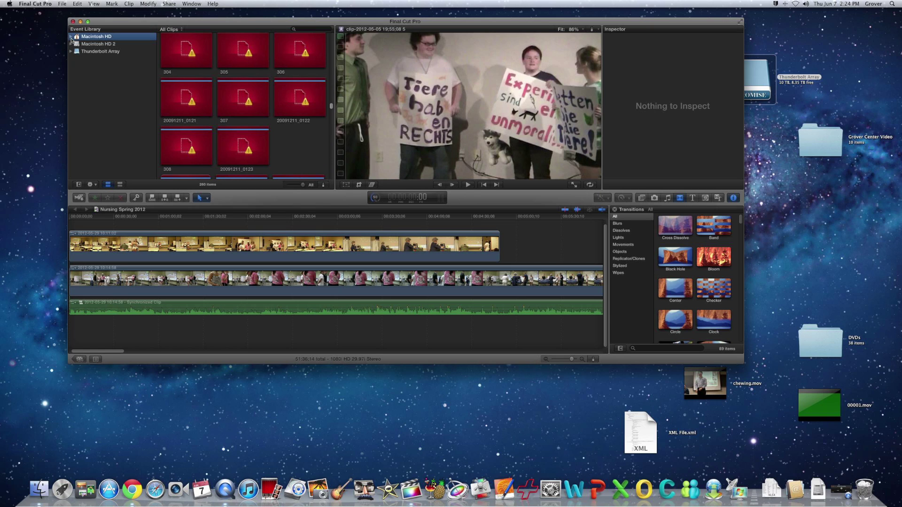
{"action": "left_click", "coordinate": [203, 103]}
{"action": "left_click_drag", "start_coordinate": [199, 26], "coordinate": [198, 38]}
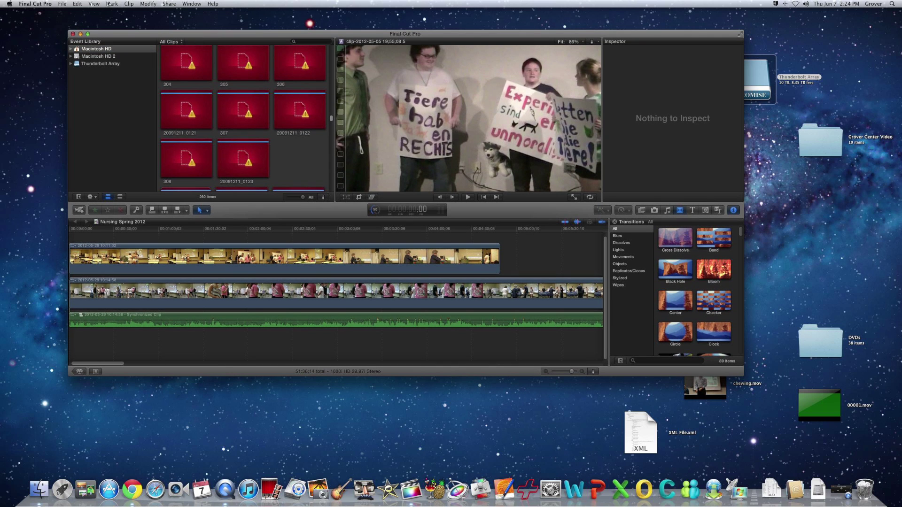
{"action": "left_click", "coordinate": [62, 4]}
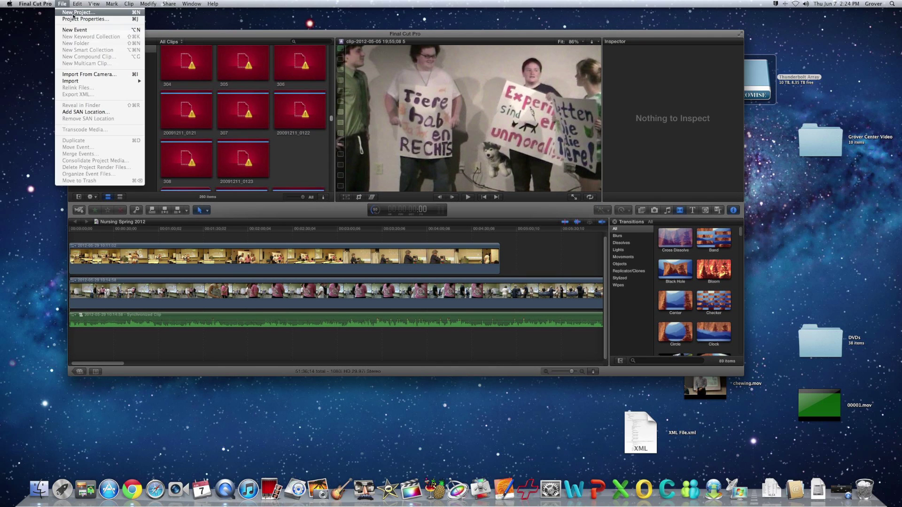
{"action": "left_click", "coordinate": [73, 14]}
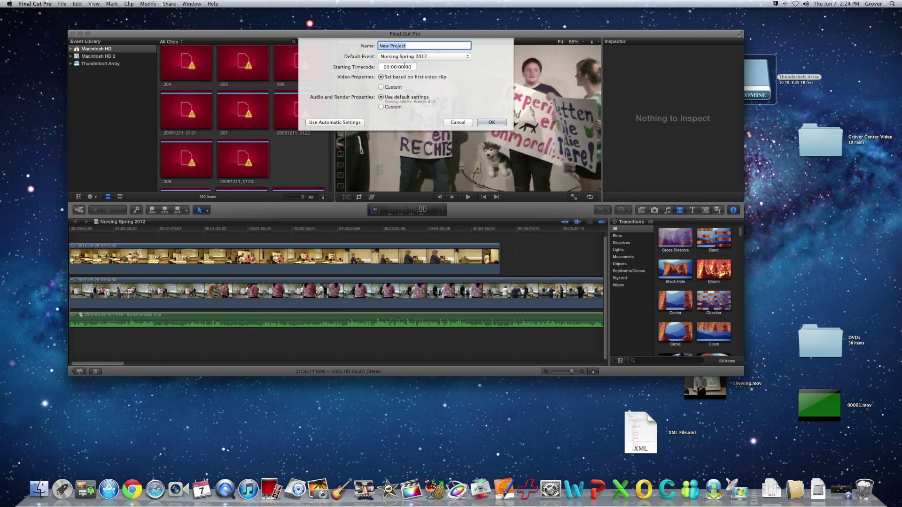
{"action": "left_click", "coordinate": [405, 58]}
{"action": "left_click", "coordinate": [372, 85]}
{"action": "left_click", "coordinate": [451, 123]}
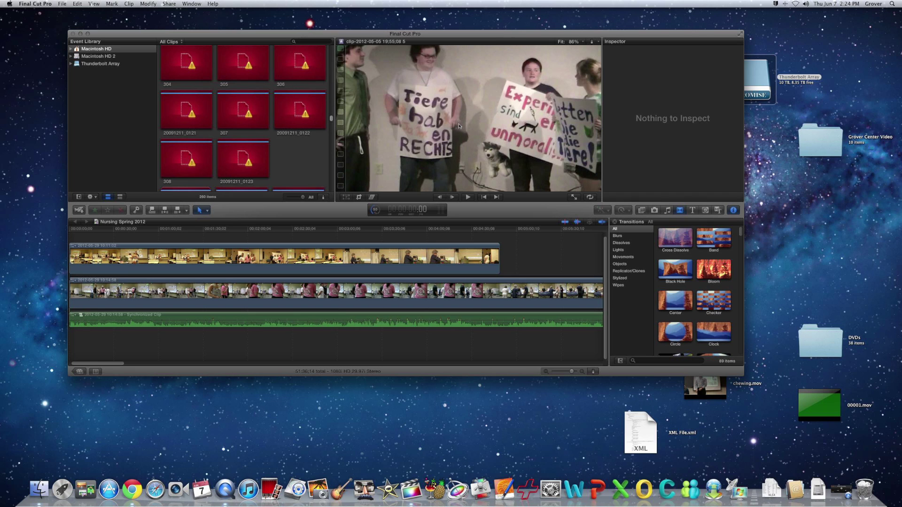
{"action": "left_click", "coordinate": [108, 137]}
Add a new event on Macintosh HD, keeping the name New Event 6-7-12
{"action": "left_click", "coordinate": [62, 4]}
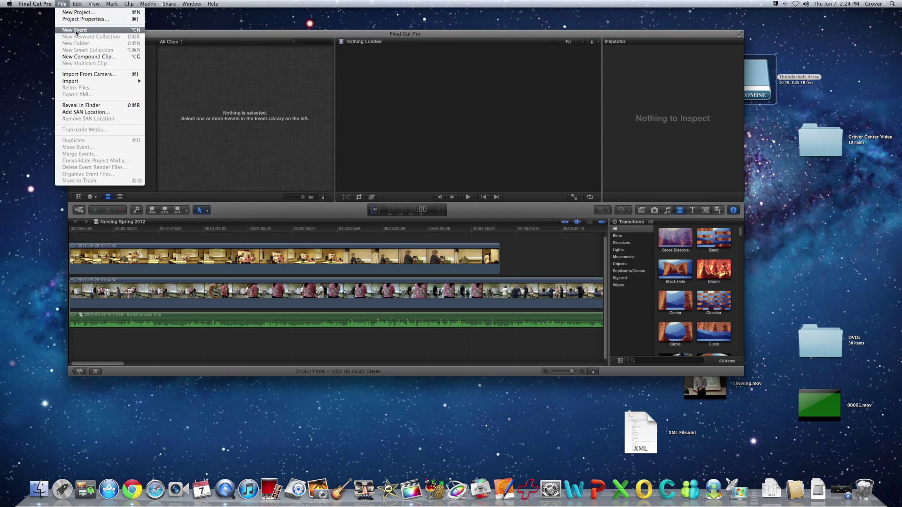
{"action": "left_click", "coordinate": [76, 30]}
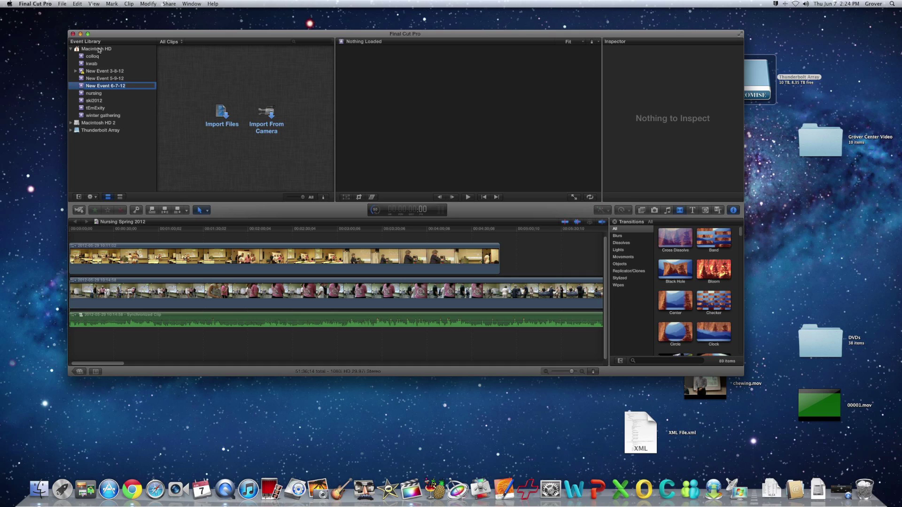
{"action": "left_click", "coordinate": [82, 87]}
{"action": "key", "text": "Return"}
Try moving New Event 6-7-12 to the Trash and dismiss the background-tasks alert
{"action": "right_click", "coordinate": [94, 85]}
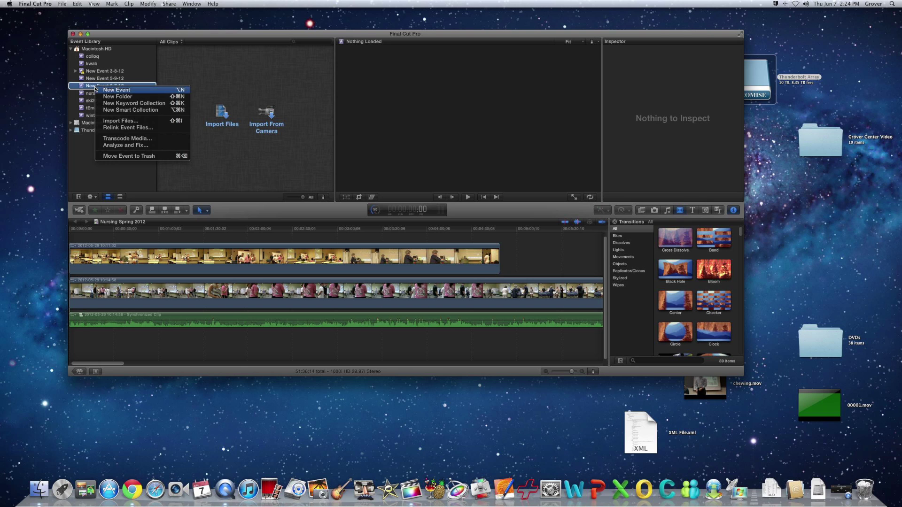
{"action": "left_click", "coordinate": [122, 157]}
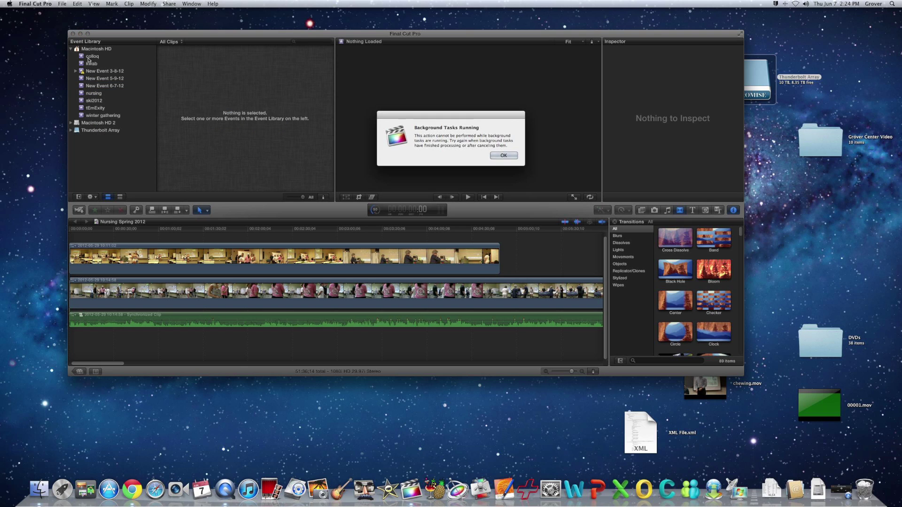
{"action": "left_click", "coordinate": [504, 157]}
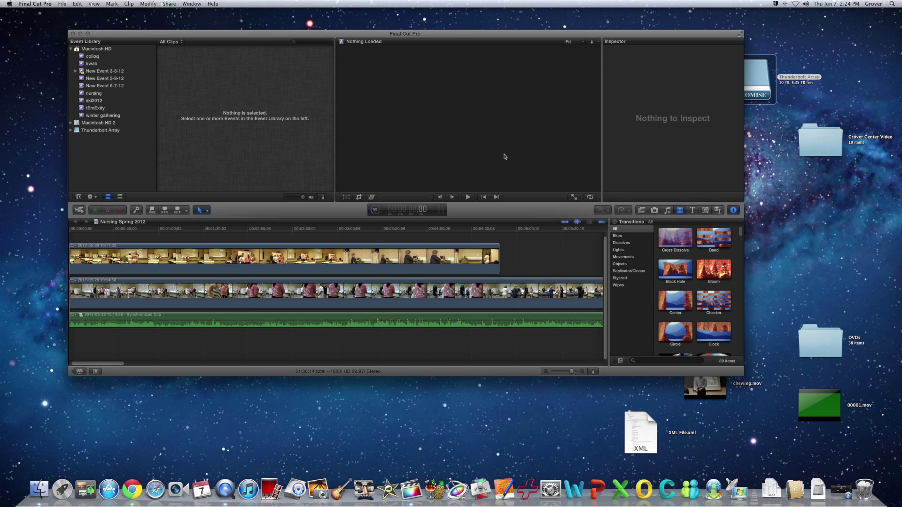
Select Thunderbolt Array in the Event Library and add New Event 6-7-12 1 there
{"action": "left_click", "coordinate": [72, 49]}
{"action": "left_click", "coordinate": [87, 64]}
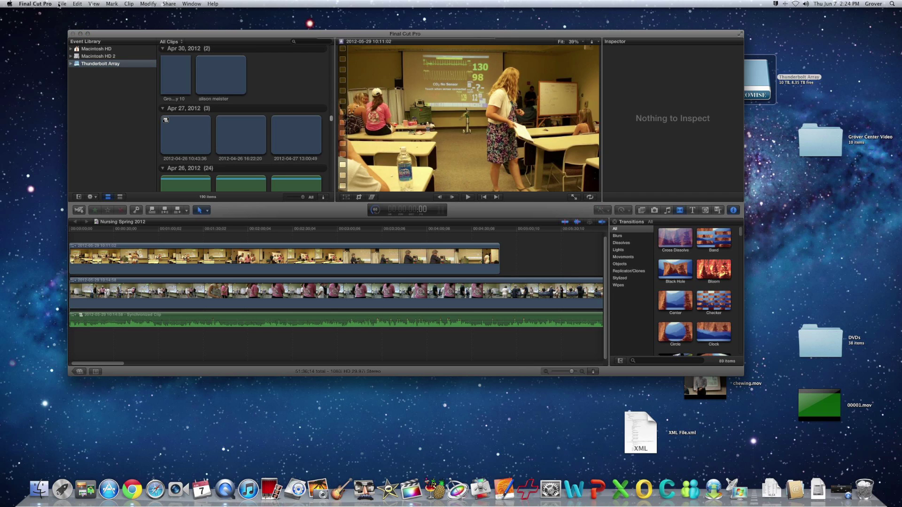
{"action": "left_click", "coordinate": [61, 4]}
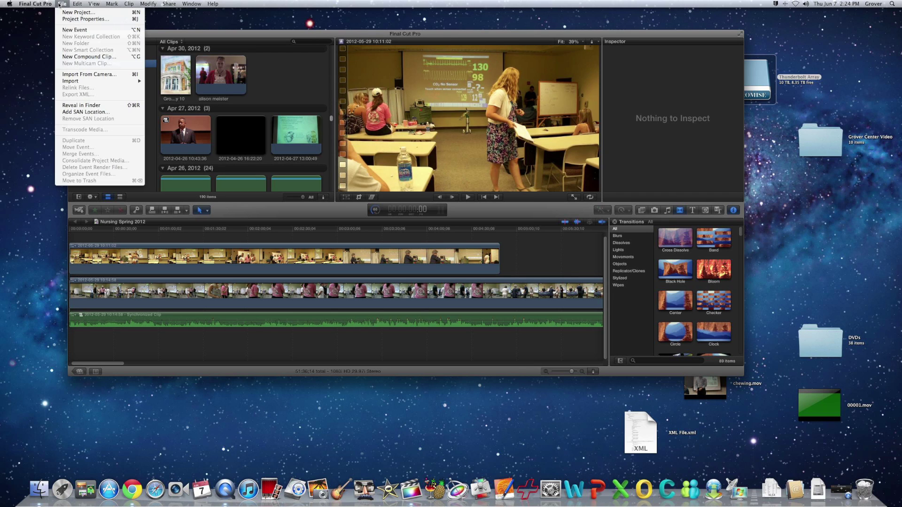
{"action": "left_click", "coordinate": [87, 31]}
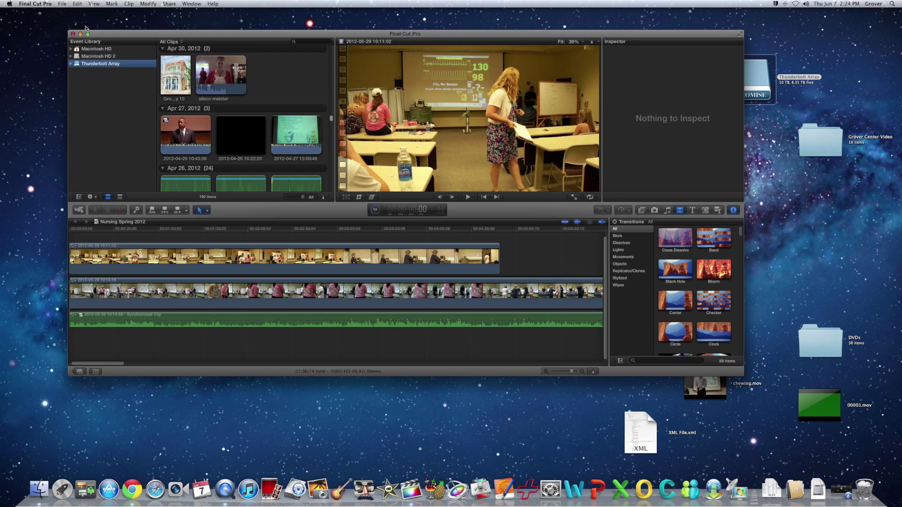
{"action": "left_click", "coordinate": [62, 3]}
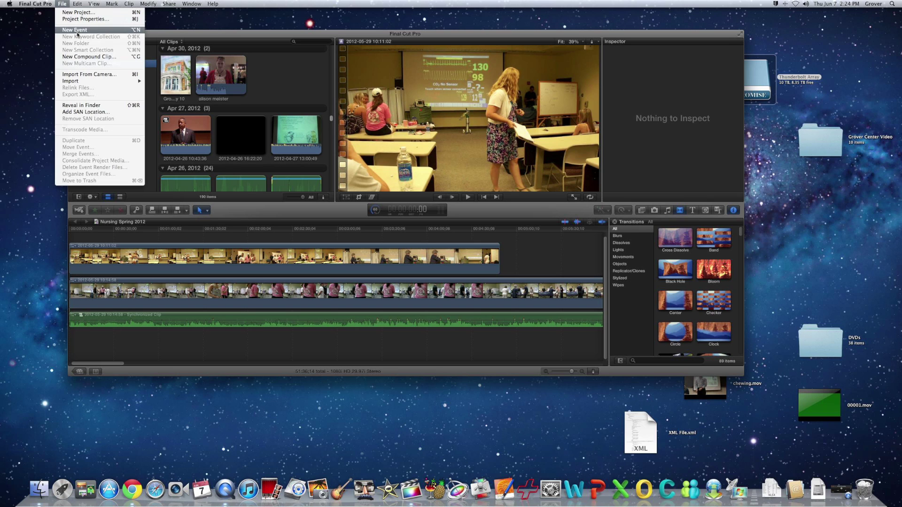
{"action": "left_click", "coordinate": [89, 51]}
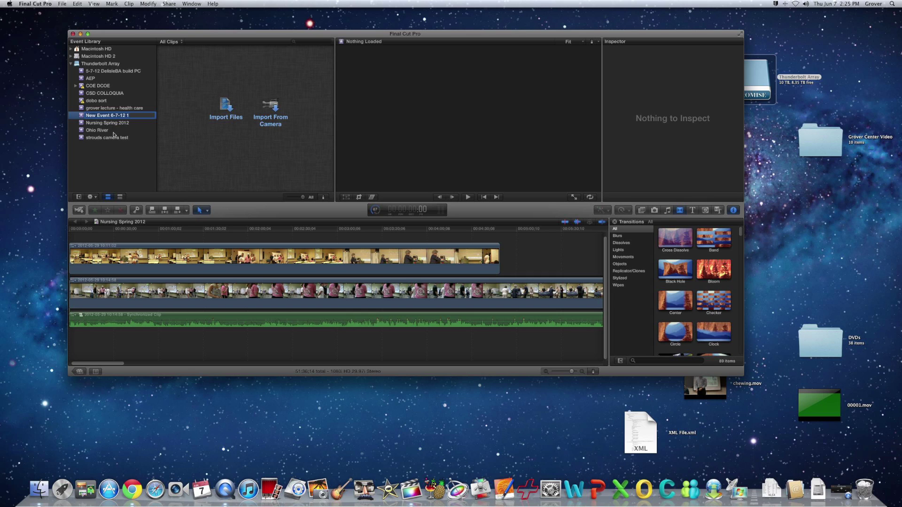
{"action": "left_click", "coordinate": [71, 63]}
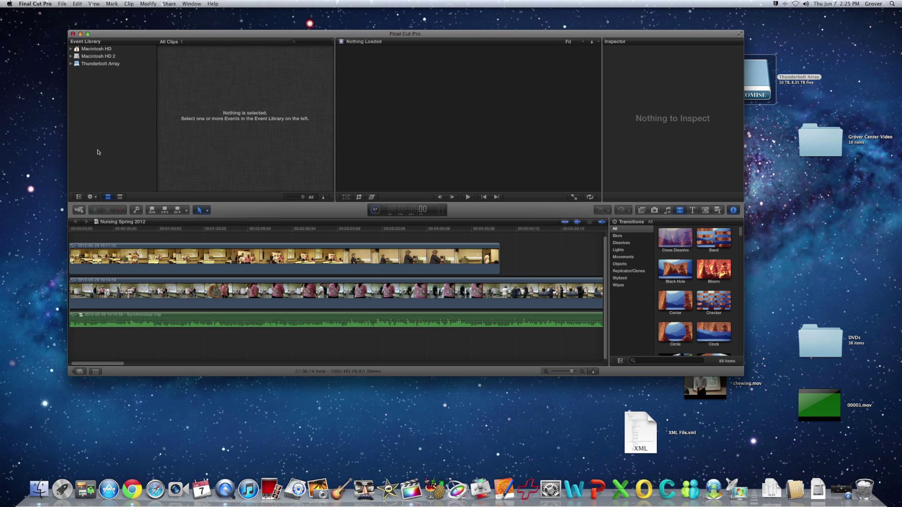
Open the Project Library and select the Nursing Spring 2012 project
{"action": "left_click", "coordinate": [79, 371]}
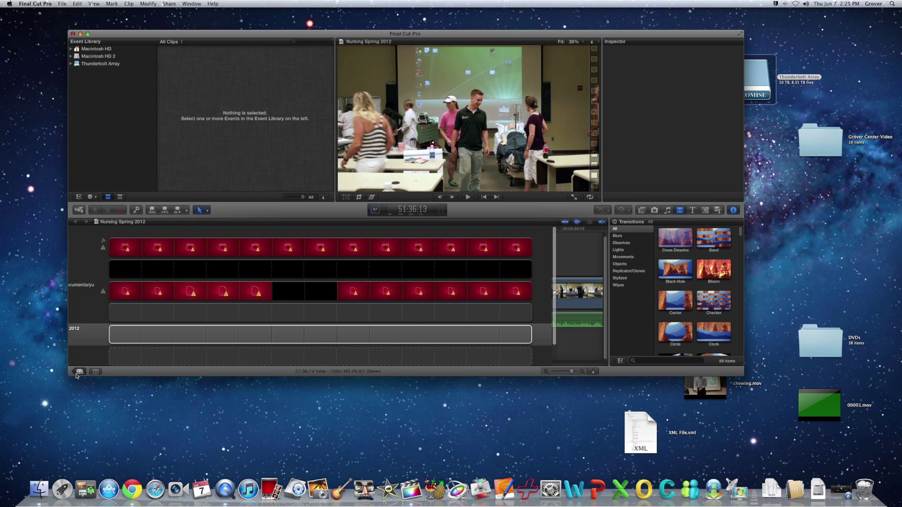
{"action": "left_click", "coordinate": [79, 372]}
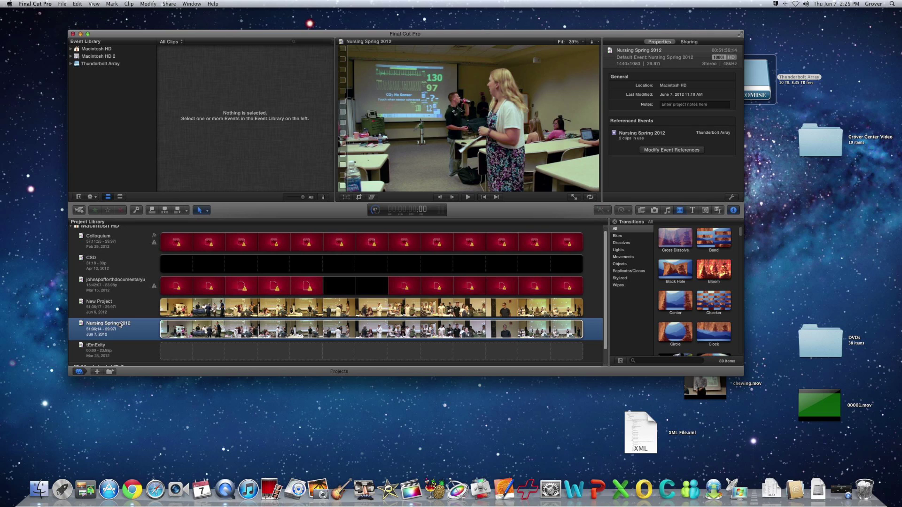
{"action": "scroll", "coordinate": [81, 233], "scroll_direction": "up", "scroll_amount": 1}
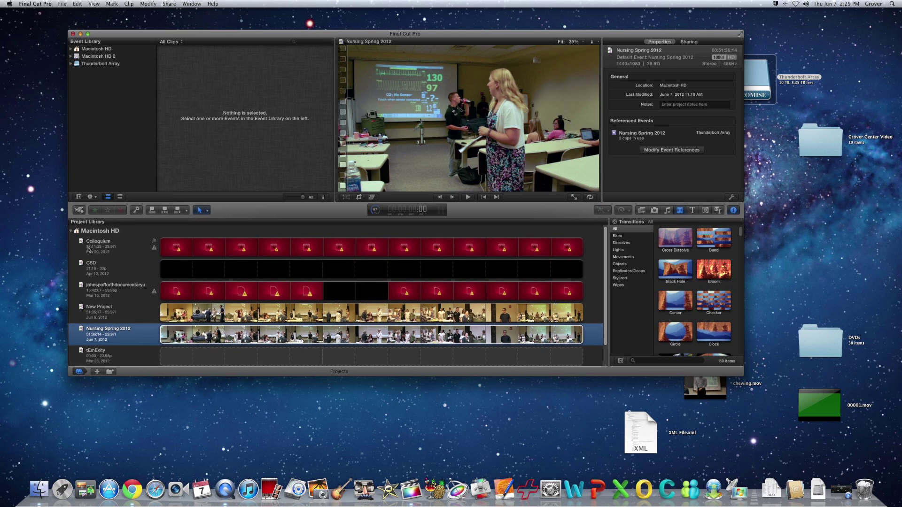
Choose Thunderbolt Array in the Project Library and add a project keeping the default name 'New Project'
{"action": "left_click", "coordinate": [71, 231]}
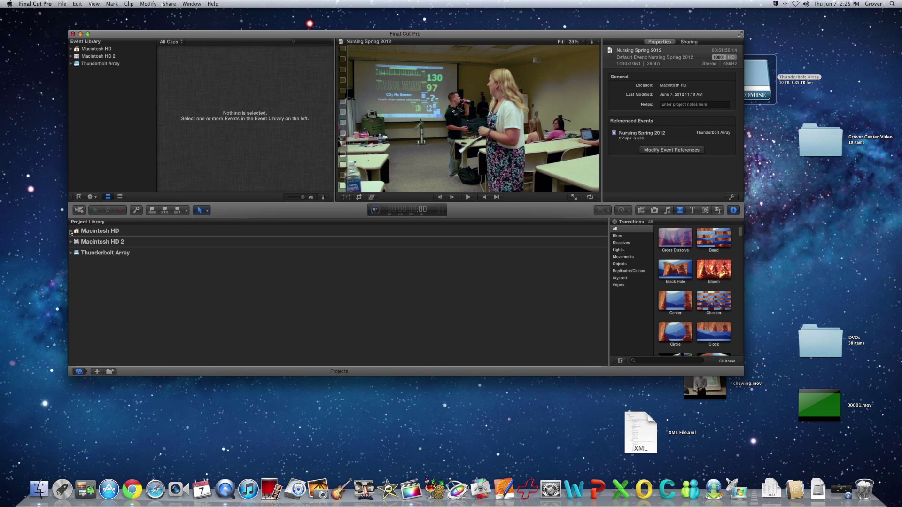
{"action": "left_click", "coordinate": [97, 255]}
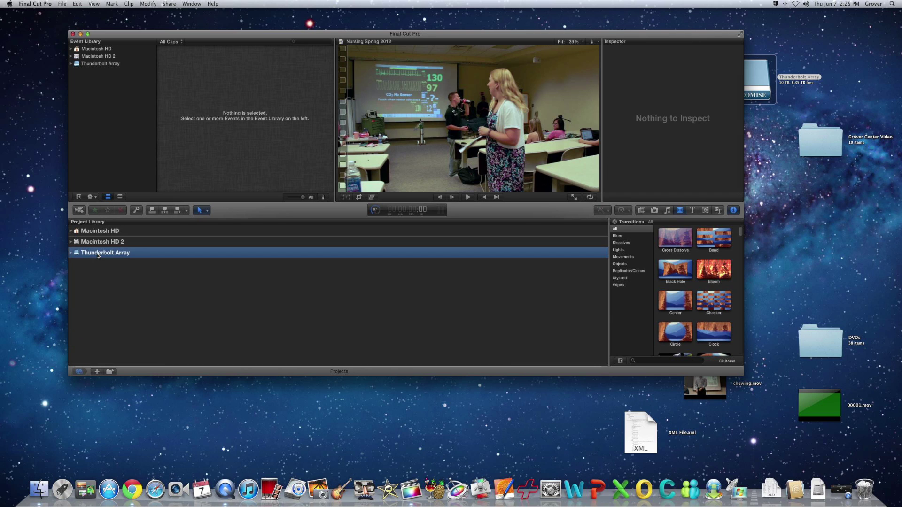
{"action": "left_click", "coordinate": [71, 252]}
{"action": "left_click", "coordinate": [97, 372]}
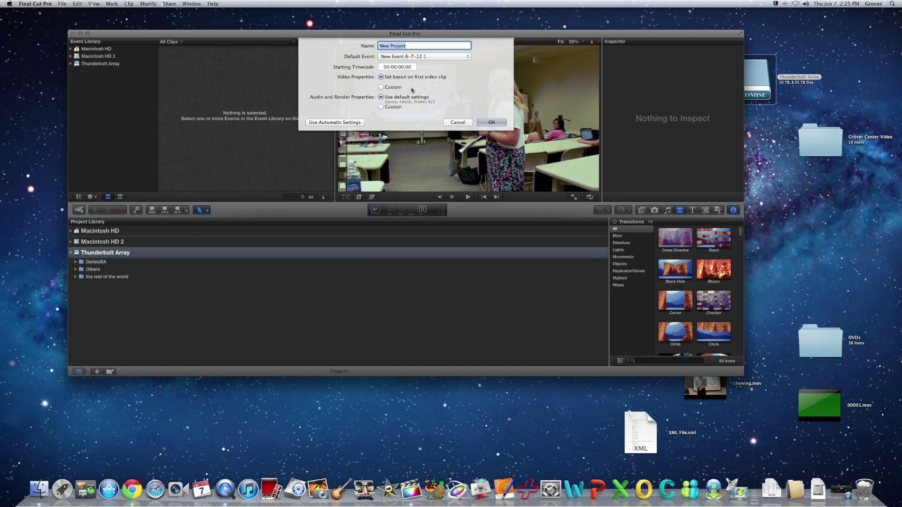
{"action": "key", "text": "Tab"}
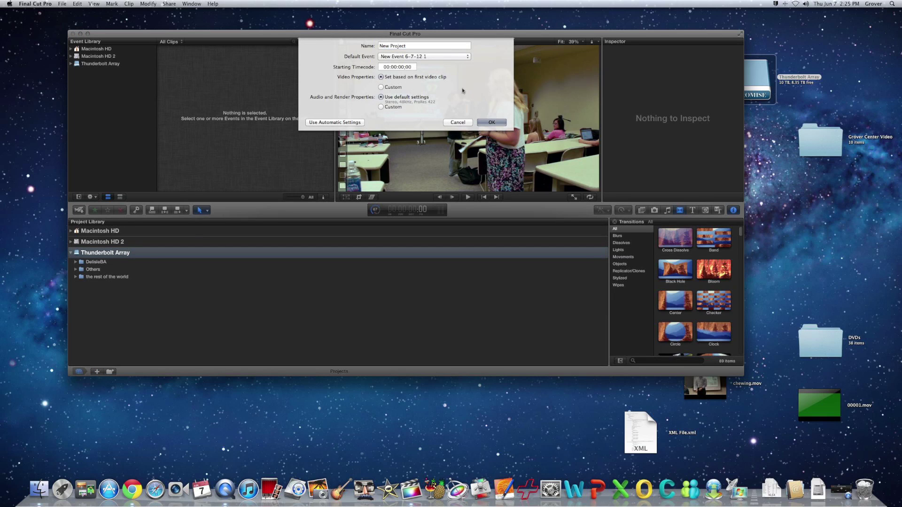
{"action": "left_click", "coordinate": [499, 125]}
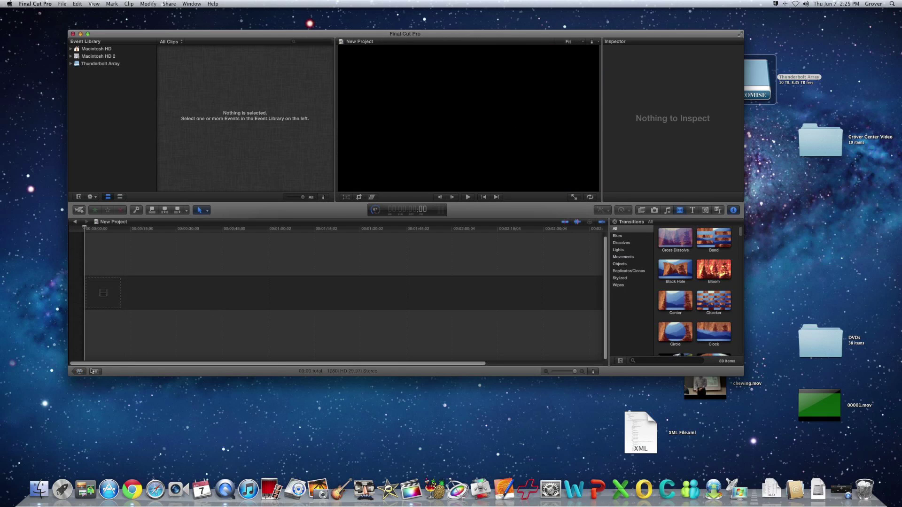
{"action": "left_click", "coordinate": [92, 372]}
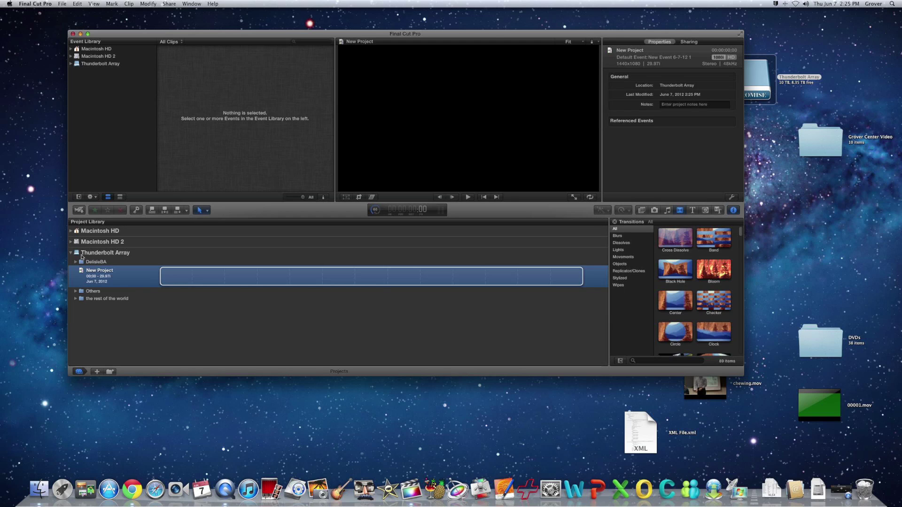
Expand and re-collapse the Macintosh HD project group, then show the Thunderbolt Array event clips
{"action": "left_click", "coordinate": [72, 232]}
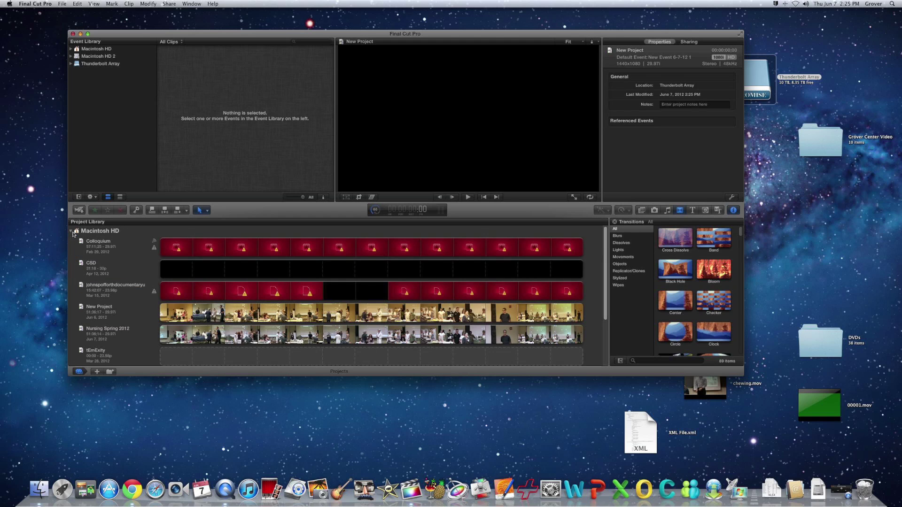
{"action": "scroll", "coordinate": [94, 249], "scroll_direction": "down", "scroll_amount": 3}
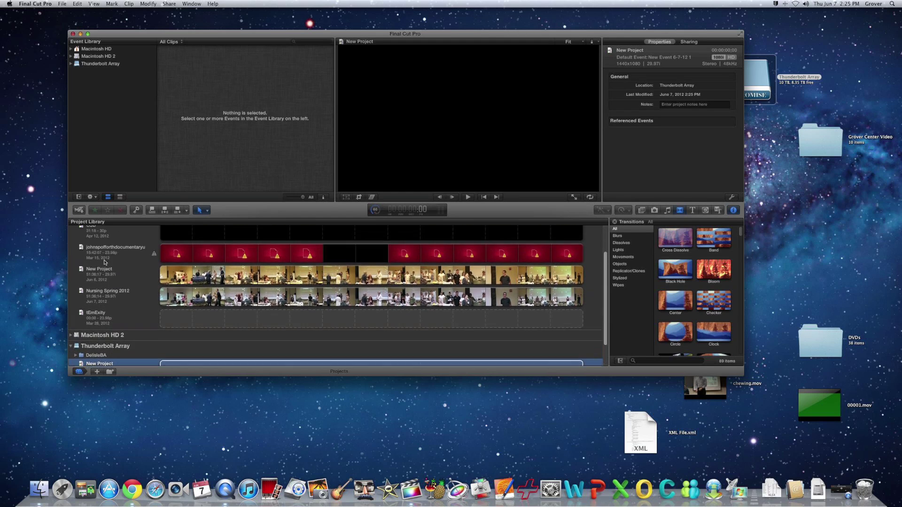
{"action": "scroll", "coordinate": [105, 263], "scroll_direction": "up", "scroll_amount": 3}
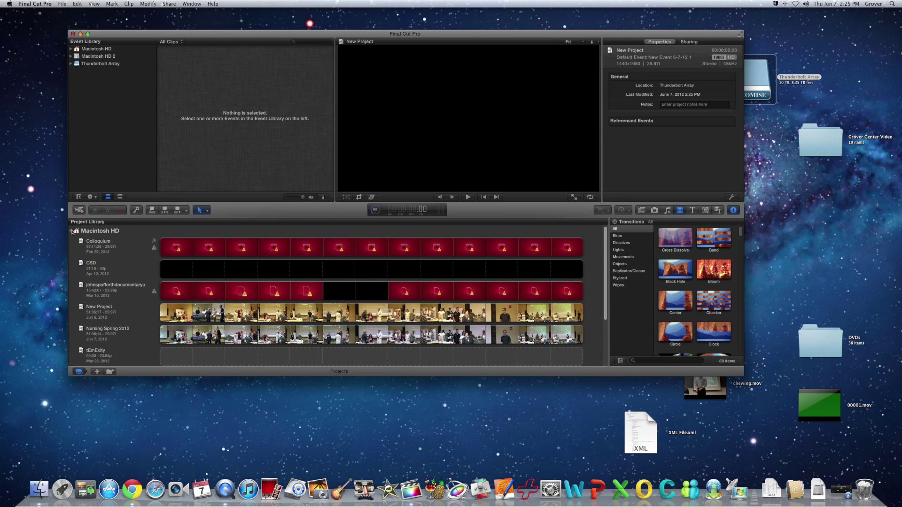
{"action": "left_click", "coordinate": [72, 232]}
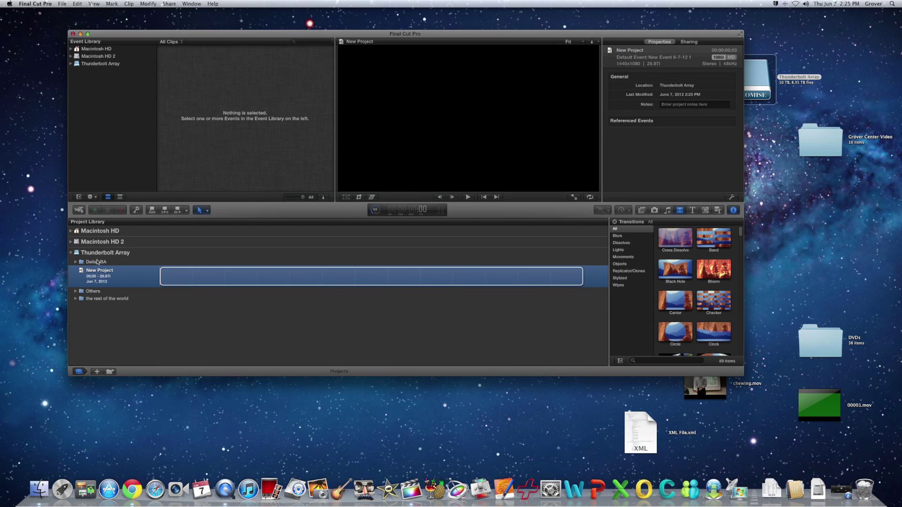
{"action": "left_click", "coordinate": [107, 65]}
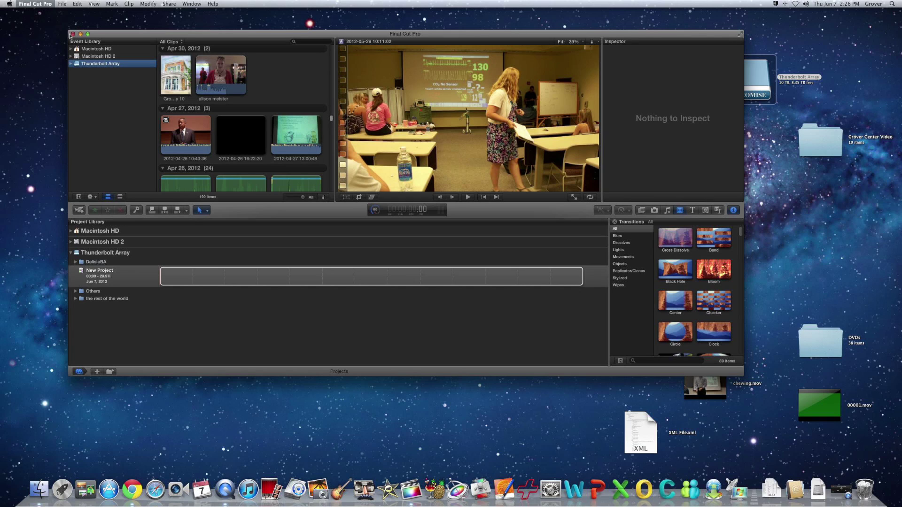
Switch to Finder, open the grover home folder, and move Macintosh HD toward the desktop centre
{"action": "left_click", "coordinate": [43, 492]}
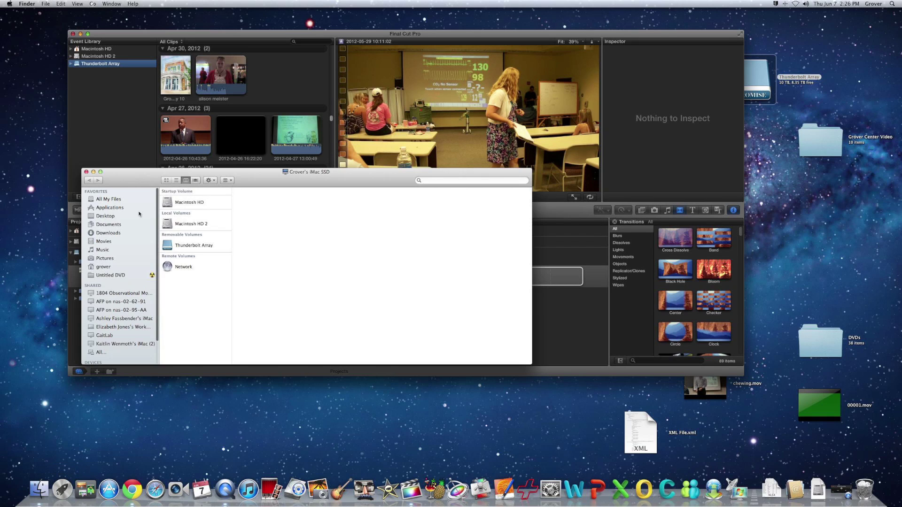
{"action": "left_click", "coordinate": [109, 267]}
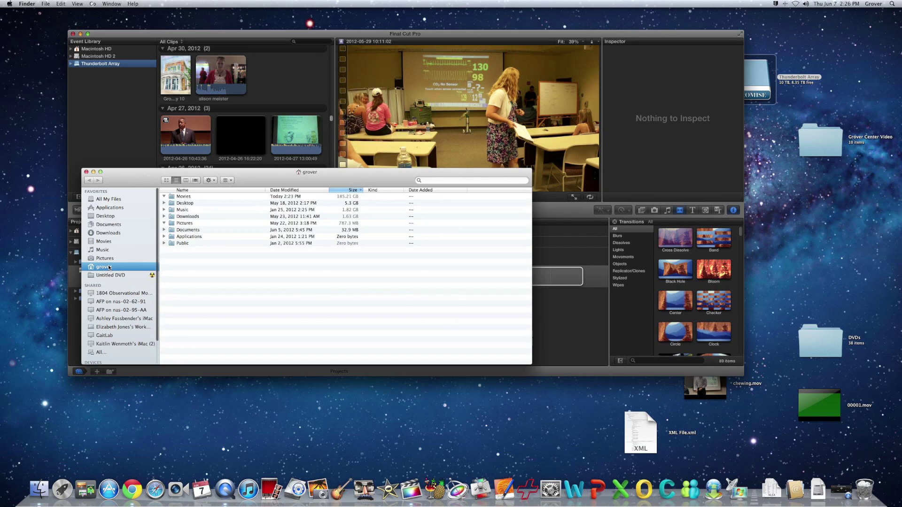
{"action": "left_click", "coordinate": [164, 196]}
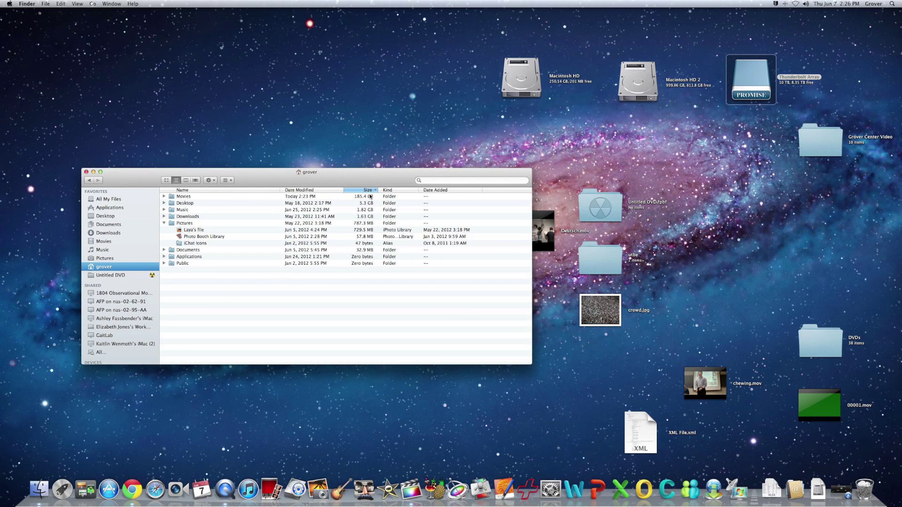
{"action": "left_click_drag", "start_coordinate": [528, 88], "coordinate": [319, 119]}
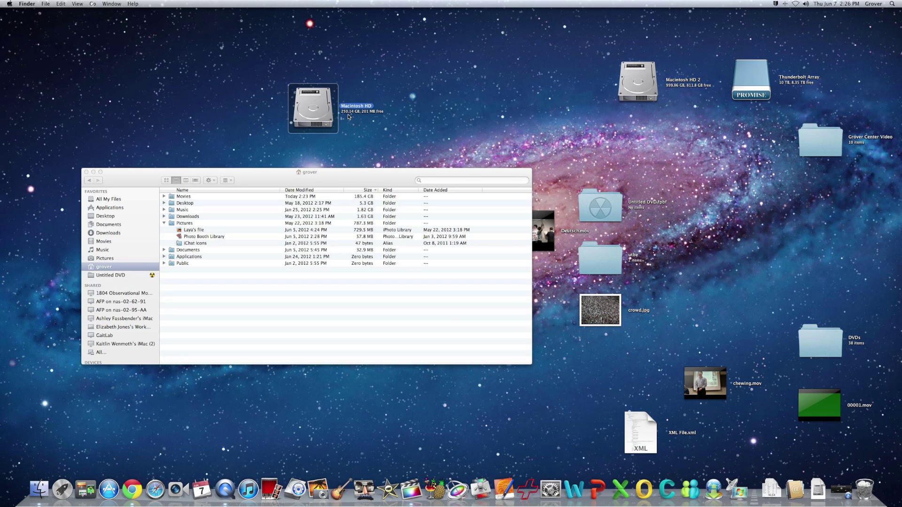
Expand Movies, then its Final Cut Events and Final Cut Projects folders
{"action": "left_click", "coordinate": [320, 198]}
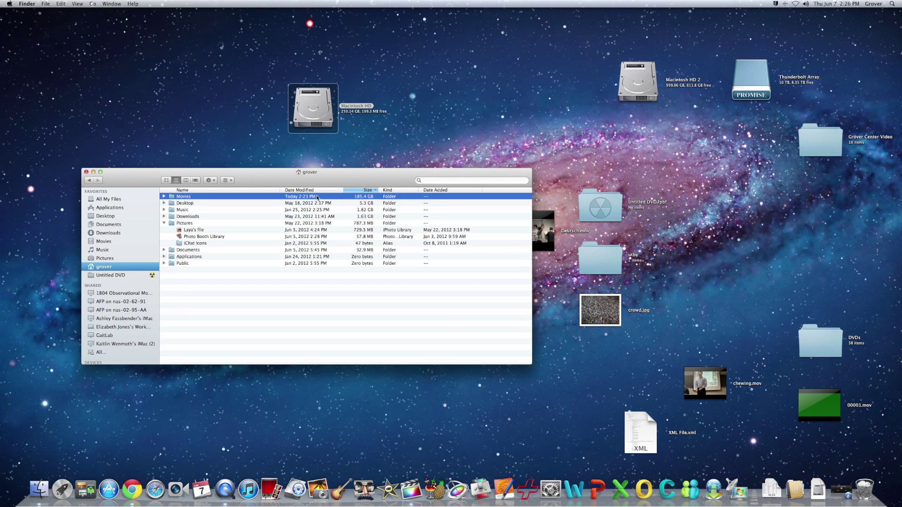
{"action": "left_click", "coordinate": [163, 197]}
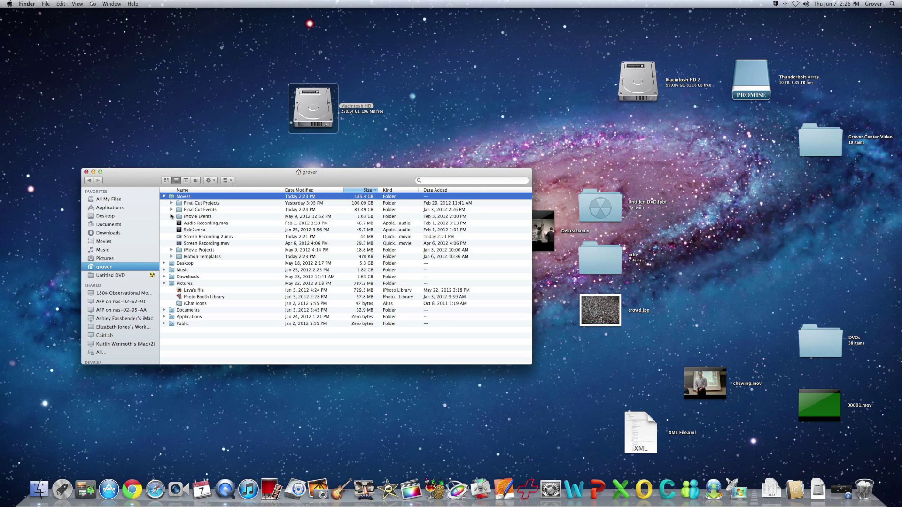
{"action": "left_click", "coordinate": [172, 216]}
{"action": "left_click", "coordinate": [172, 215]}
{"action": "left_click", "coordinate": [172, 210]}
{"action": "left_click", "coordinate": [172, 203]}
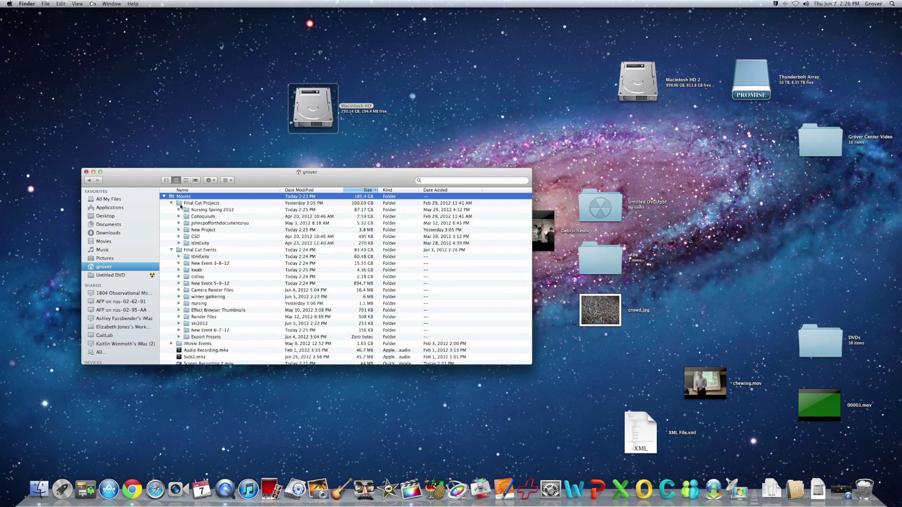
{"action": "left_click_drag", "start_coordinate": [234, 176], "coordinate": [179, 167]}
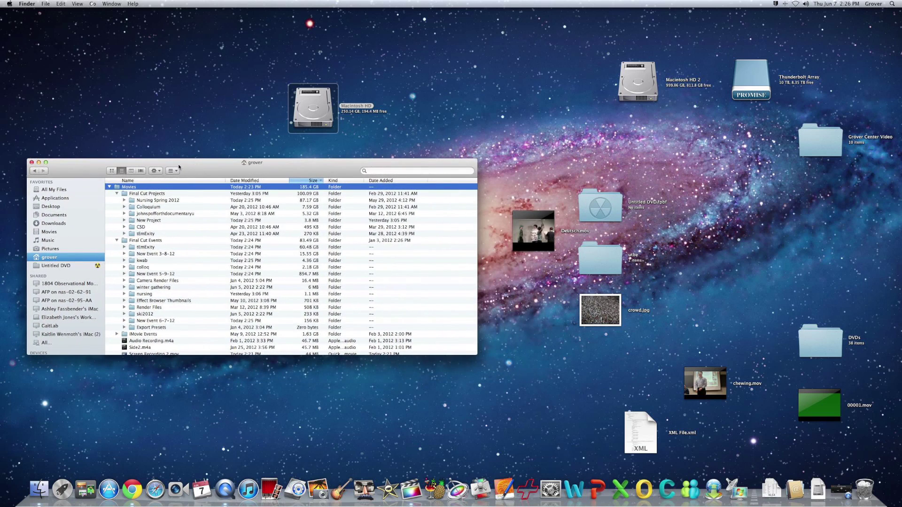
Enlarge the home folder window and open Thunderbolt Array in a second window beside it
{"action": "left_click_drag", "start_coordinate": [481, 354], "coordinate": [396, 397]}
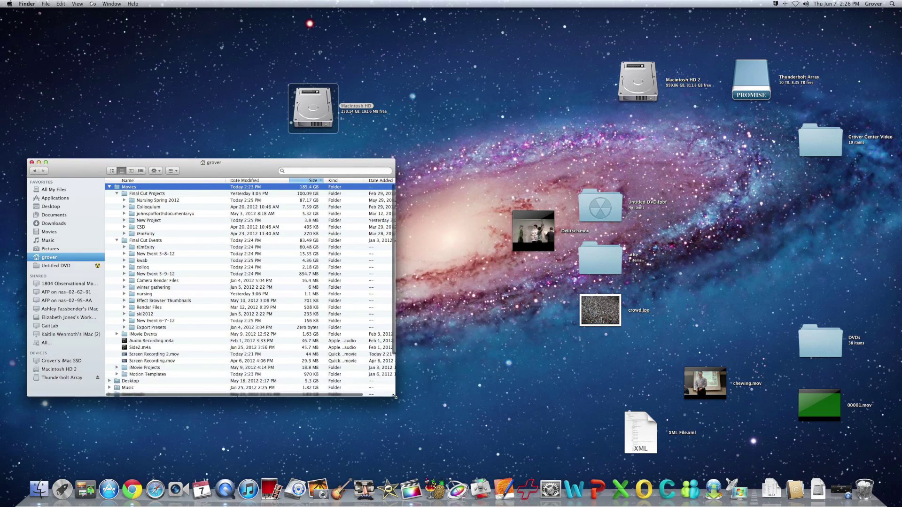
{"action": "double_click", "coordinate": [751, 80]}
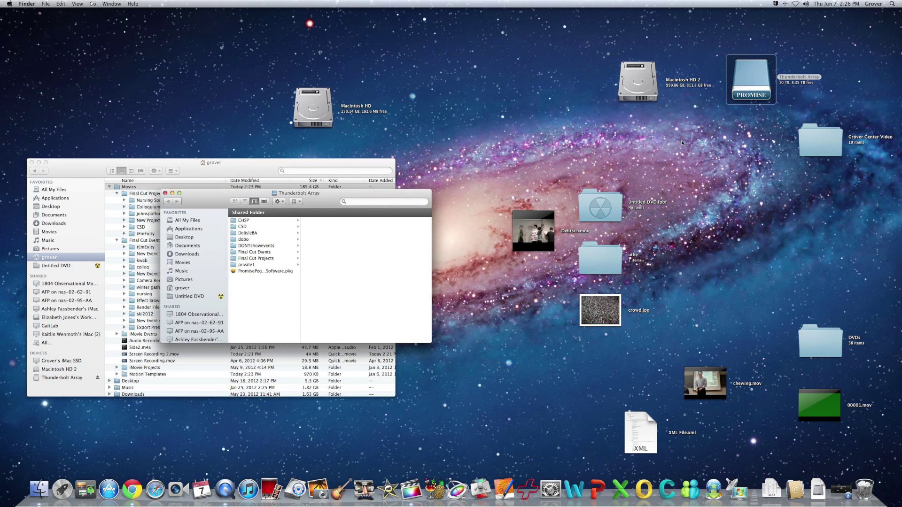
{"action": "left_click_drag", "start_coordinate": [323, 201], "coordinate": [547, 219]}
Browse the drive's Final Cut Events folder, then select Nursing Spring 2012 in the home window
{"action": "left_click", "coordinate": [494, 271]}
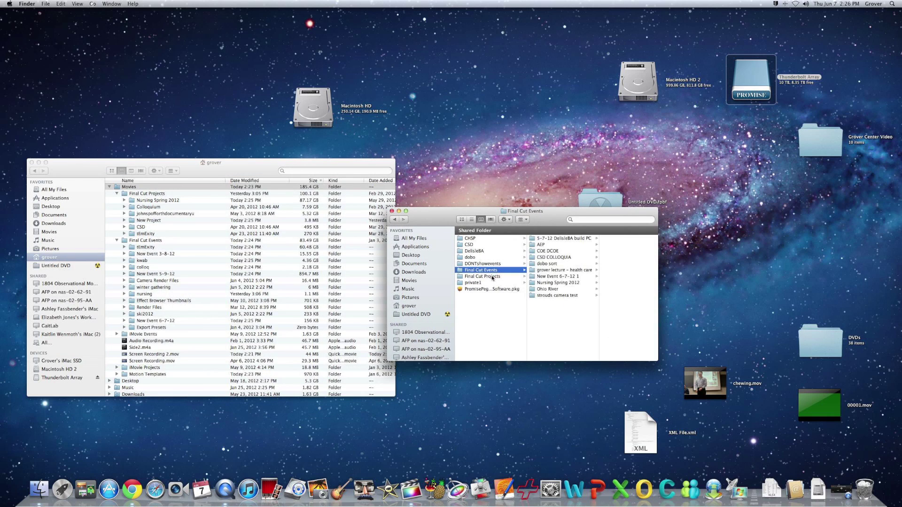
{"action": "left_click", "coordinate": [493, 277]}
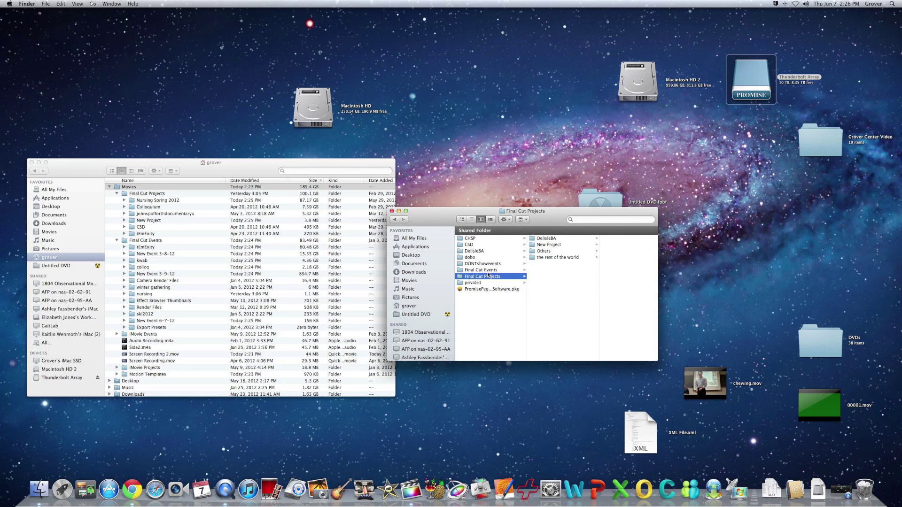
{"action": "left_click", "coordinate": [486, 271]}
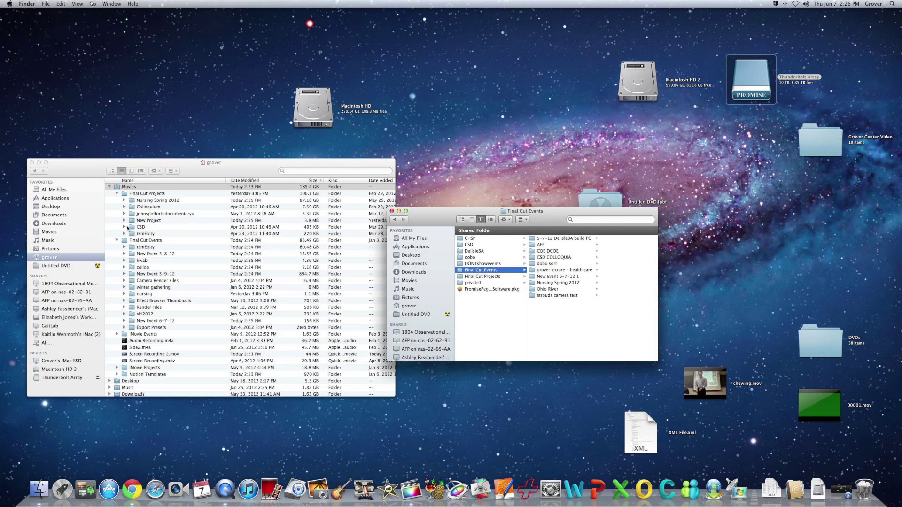
{"action": "left_click", "coordinate": [150, 201]}
{"action": "left_click", "coordinate": [150, 201]}
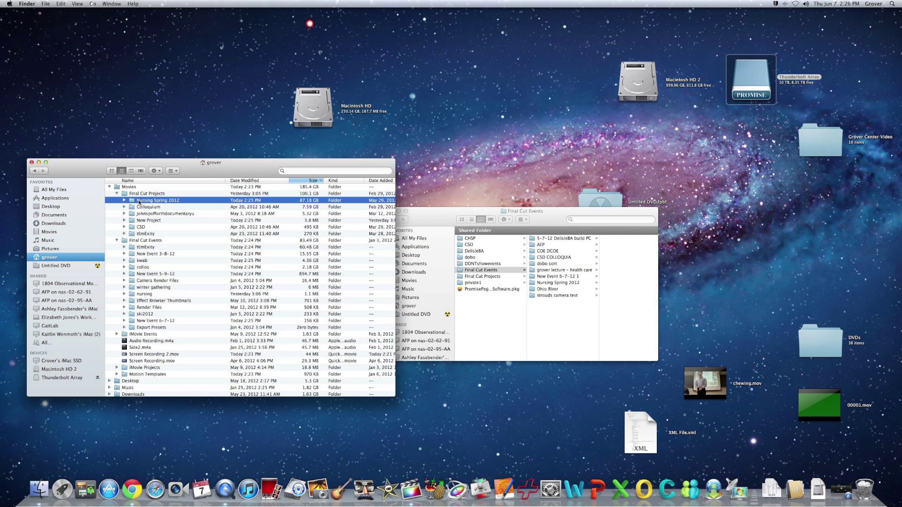
Move the 87.18 GB Nursing Spring 2012 folder into the Thunderbolt Array's Final Cut Projects folder
{"action": "left_click_drag", "start_coordinate": [139, 202], "coordinate": [483, 278]}
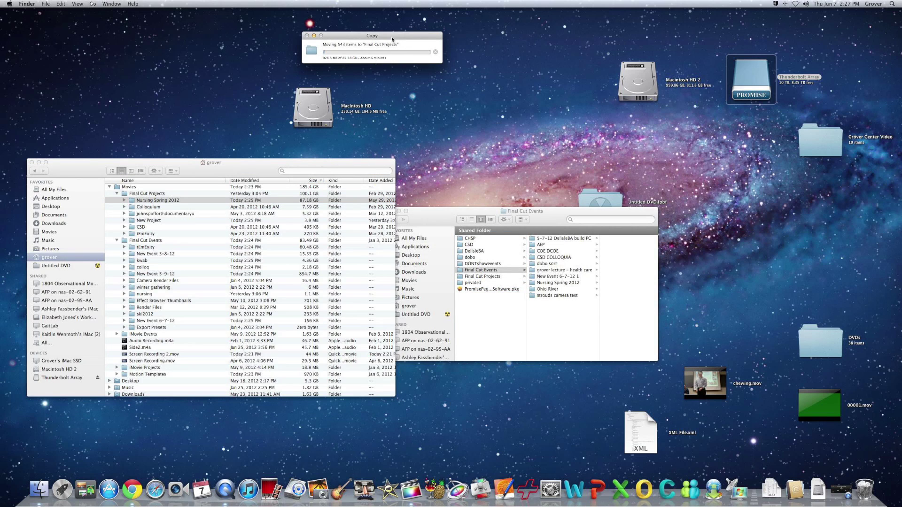
{"action": "left_click_drag", "start_coordinate": [392, 40], "coordinate": [503, 133]}
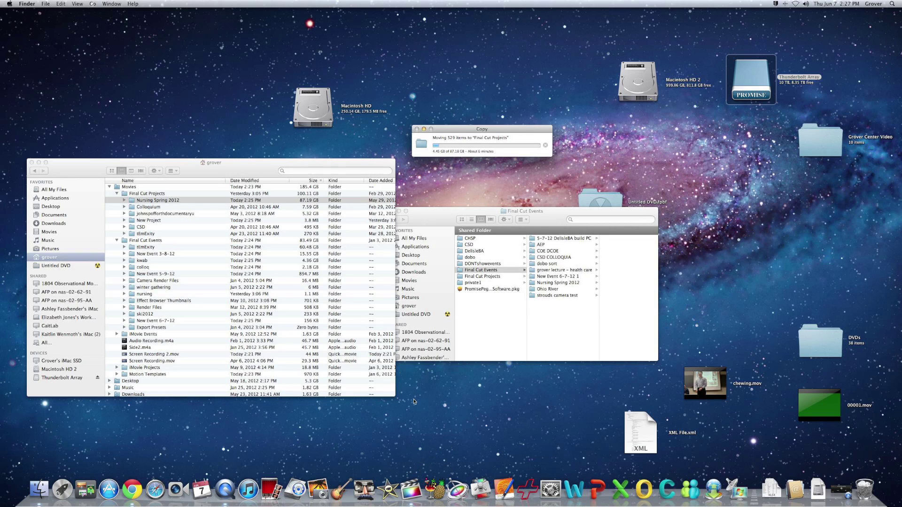
{"action": "left_click", "coordinate": [410, 482]}
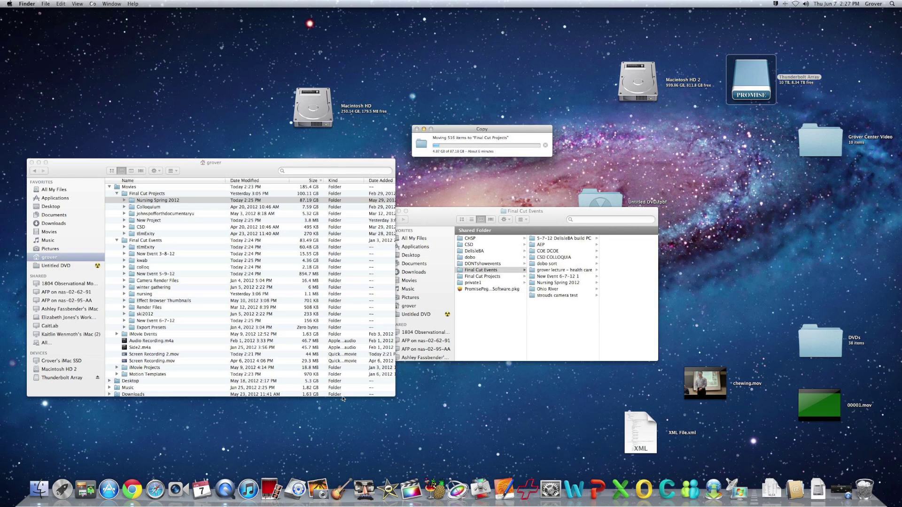